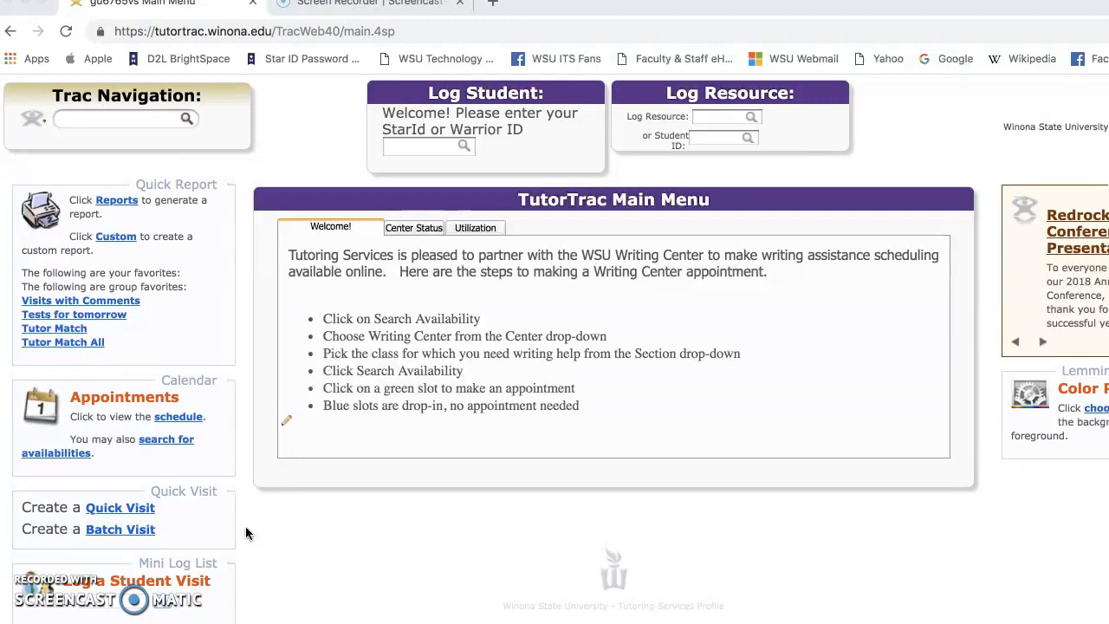
Step: Open the appointments schedule and display the Writing Center tutors' schedules for 09/25/2018
scroll(245, 533, down, 1)
scroll(245, 533, up, 1)
click(246, 520)
click(186, 420)
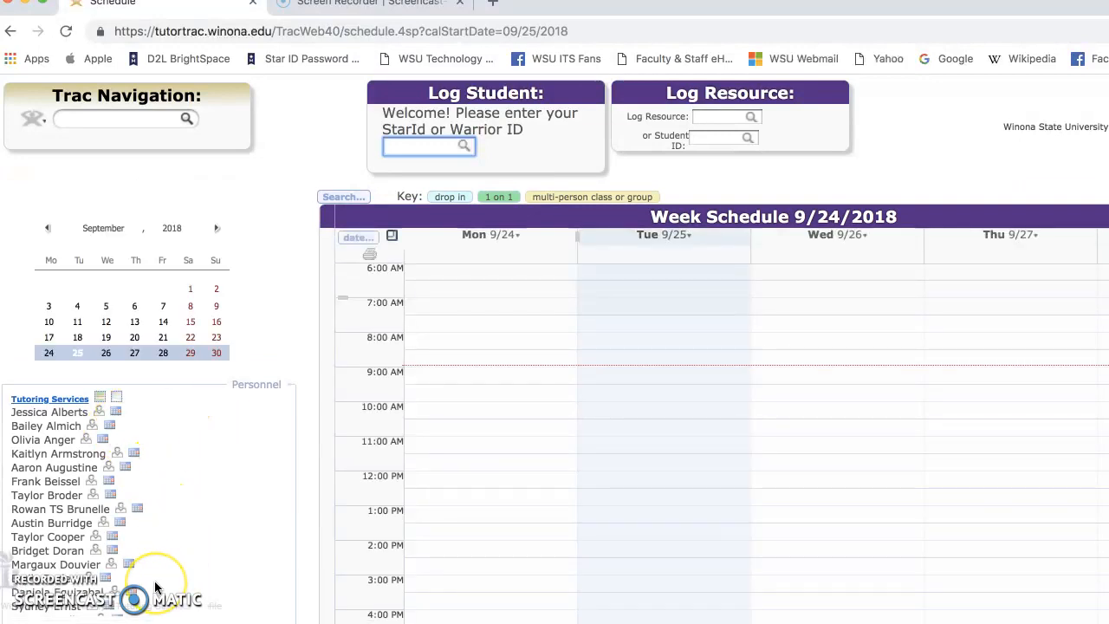
scroll(155, 588, down, 15)
scroll(154, 587, down, 3)
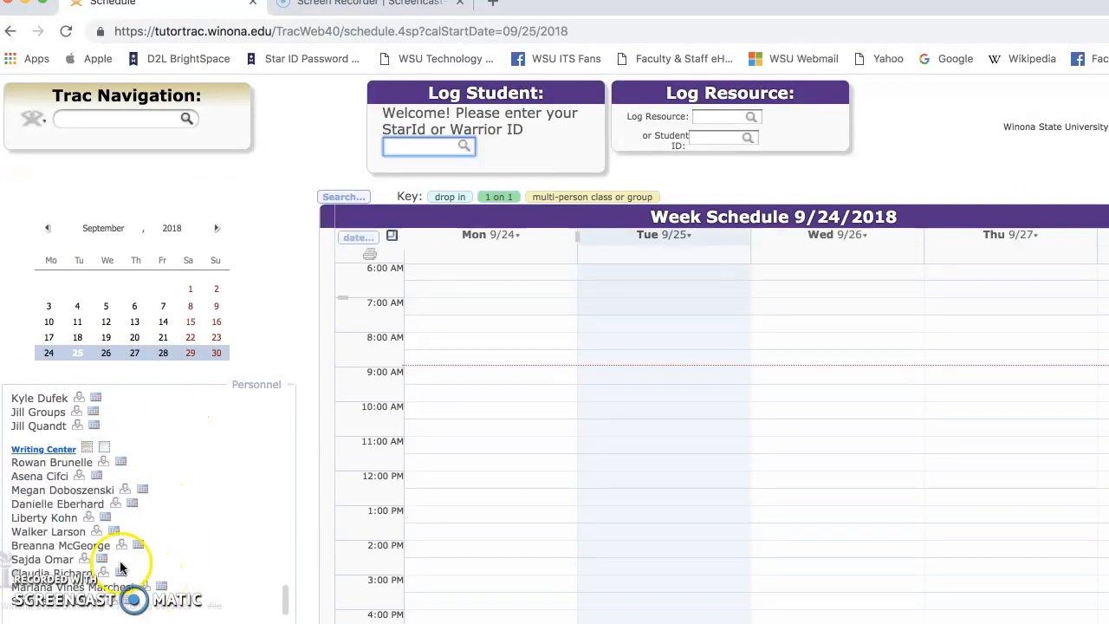
click(42, 451)
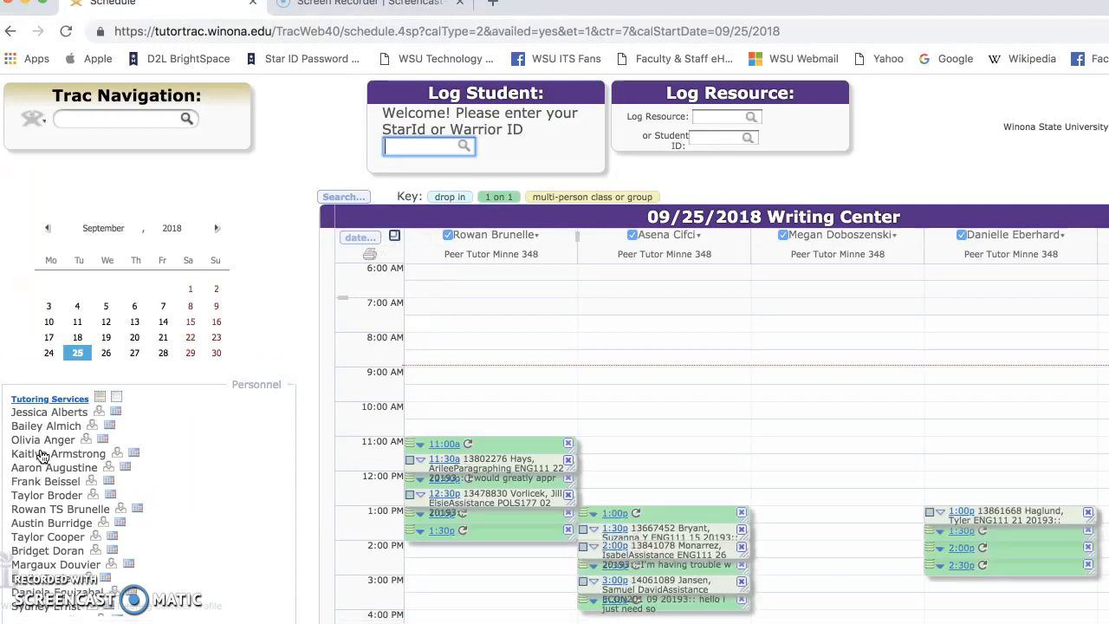
Step: Scroll across the Writing Center grid to review each tutor's available slots and booked appointments
scroll(729, 416, down, 1)
scroll(729, 416, down, 1)
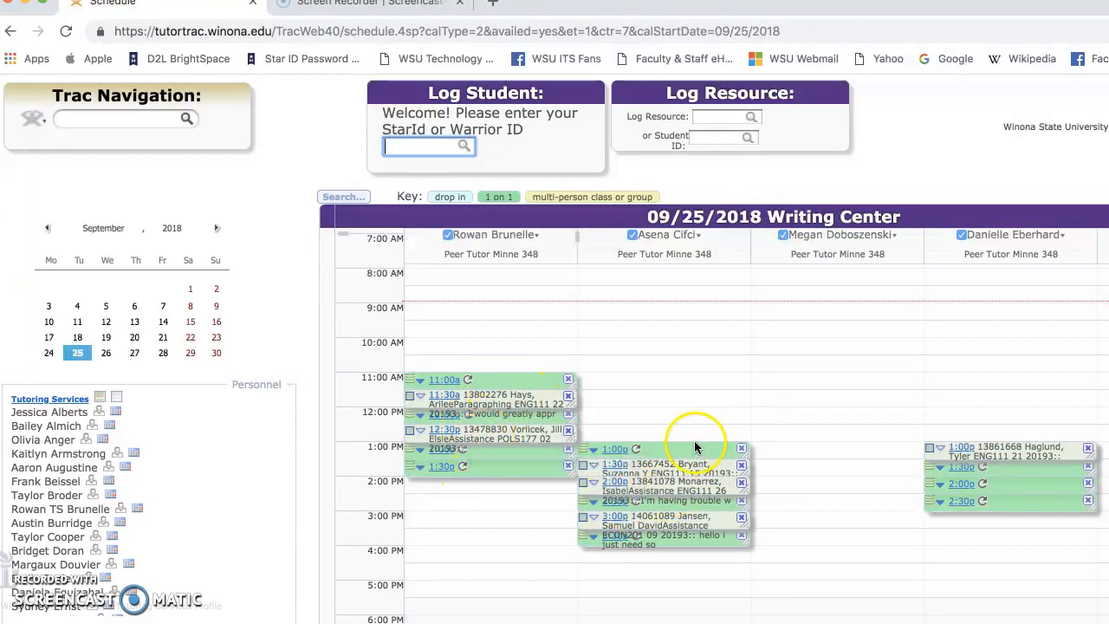
scroll(832, 455, right, 3)
scroll(863, 455, right, 10)
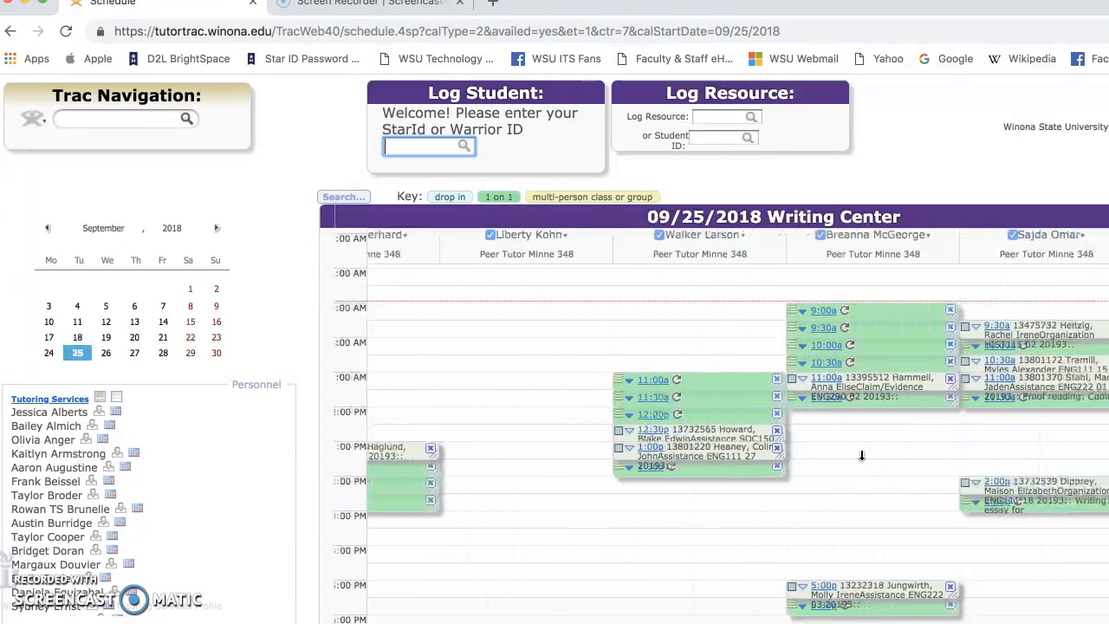
scroll(863, 455, right, 2)
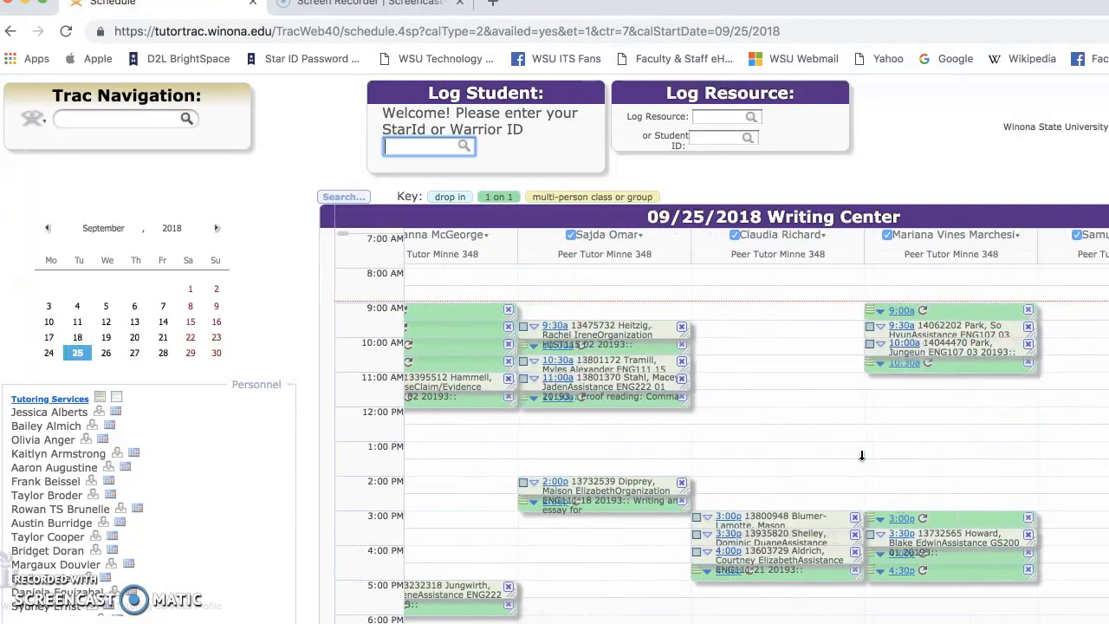
scroll(863, 455, left, 8)
scroll(862, 455, down, 4)
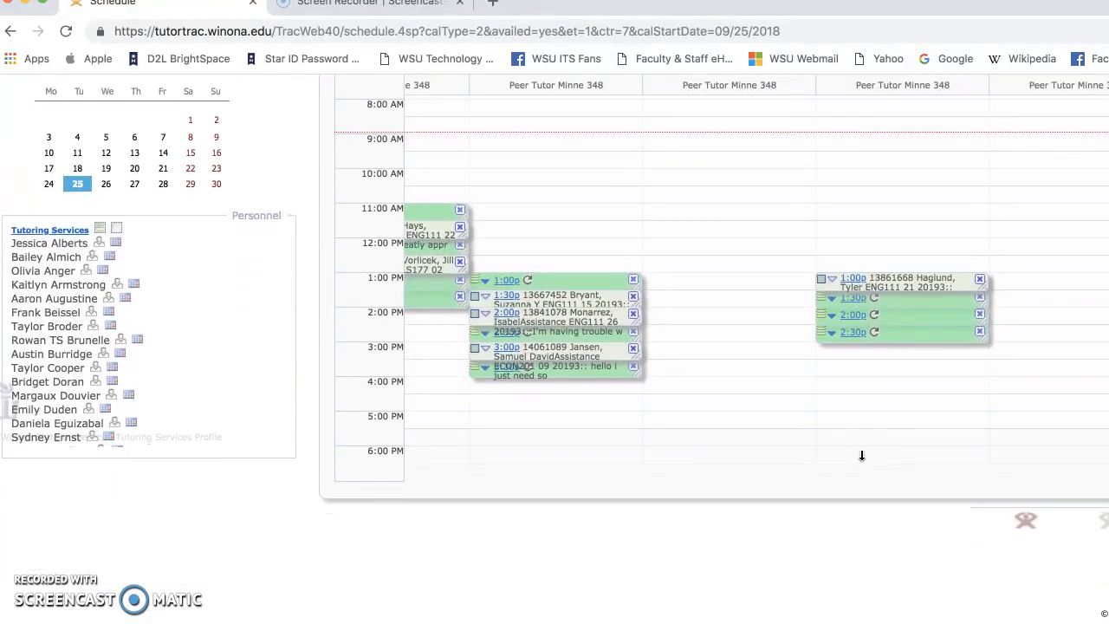
click(805, 303)
scroll(810, 303, up, 2)
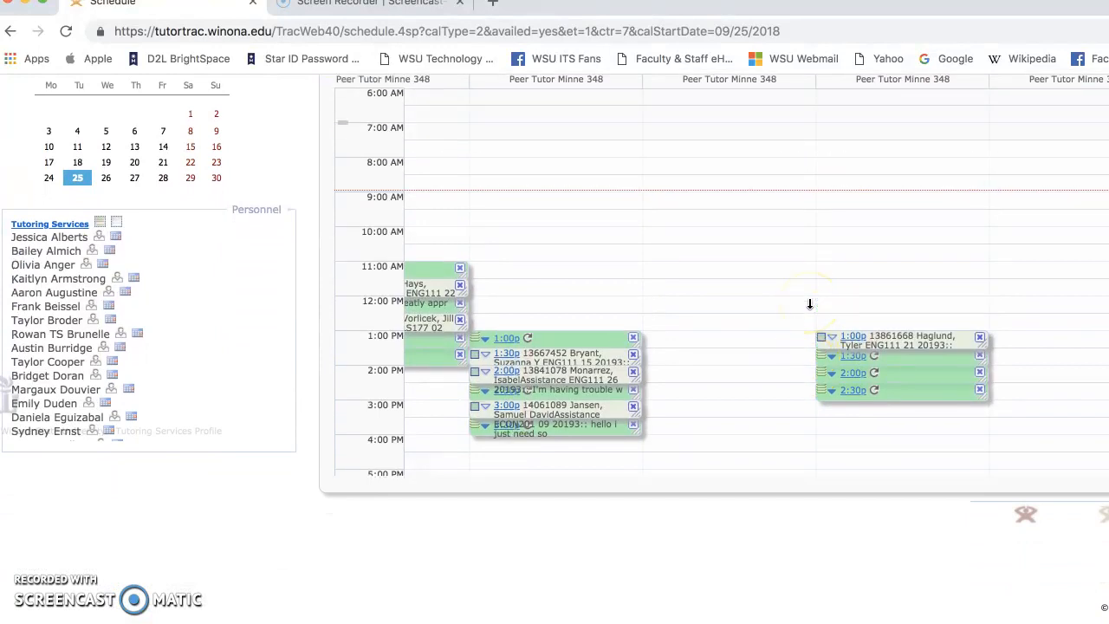
scroll(572, 255, left, 3)
scroll(685, 206, up, 1)
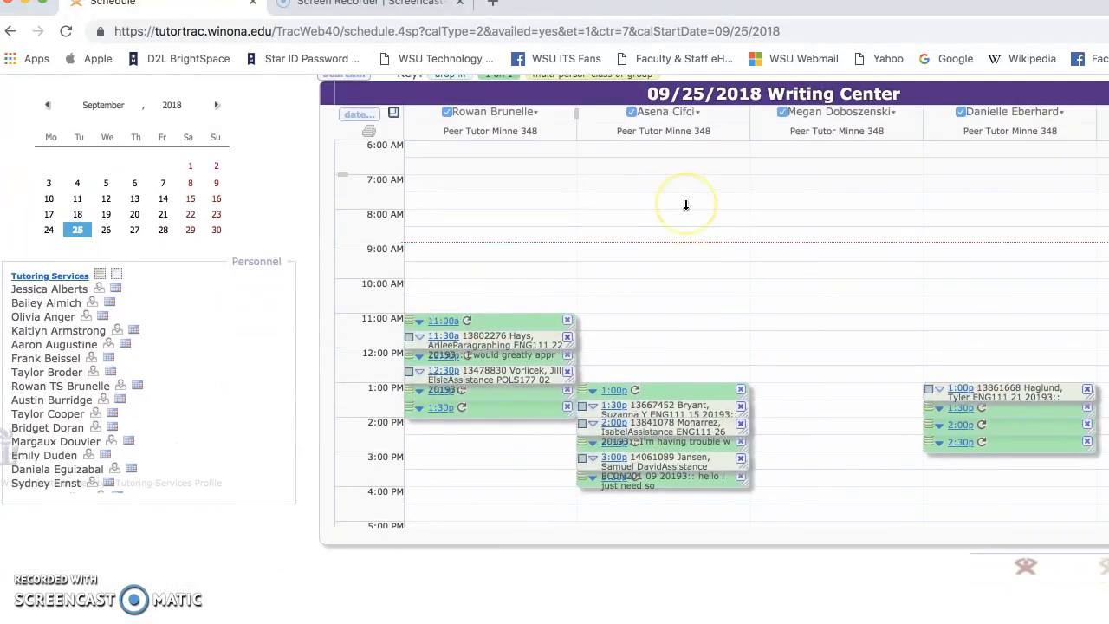
scroll(686, 206, up, 1)
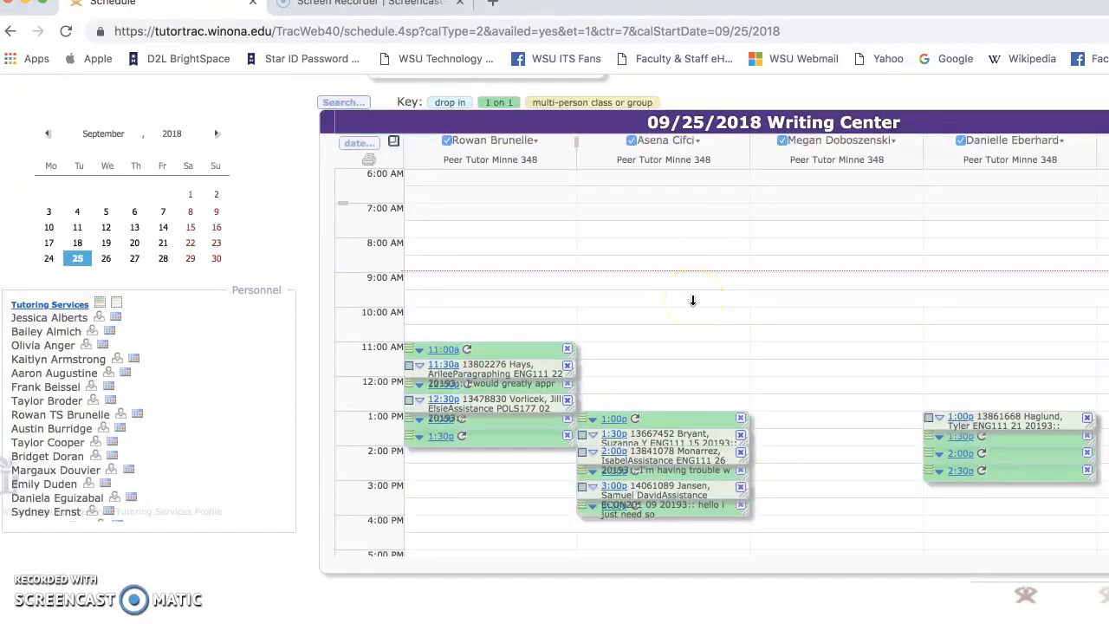
click(623, 310)
click(618, 345)
mouse_move(538, 348)
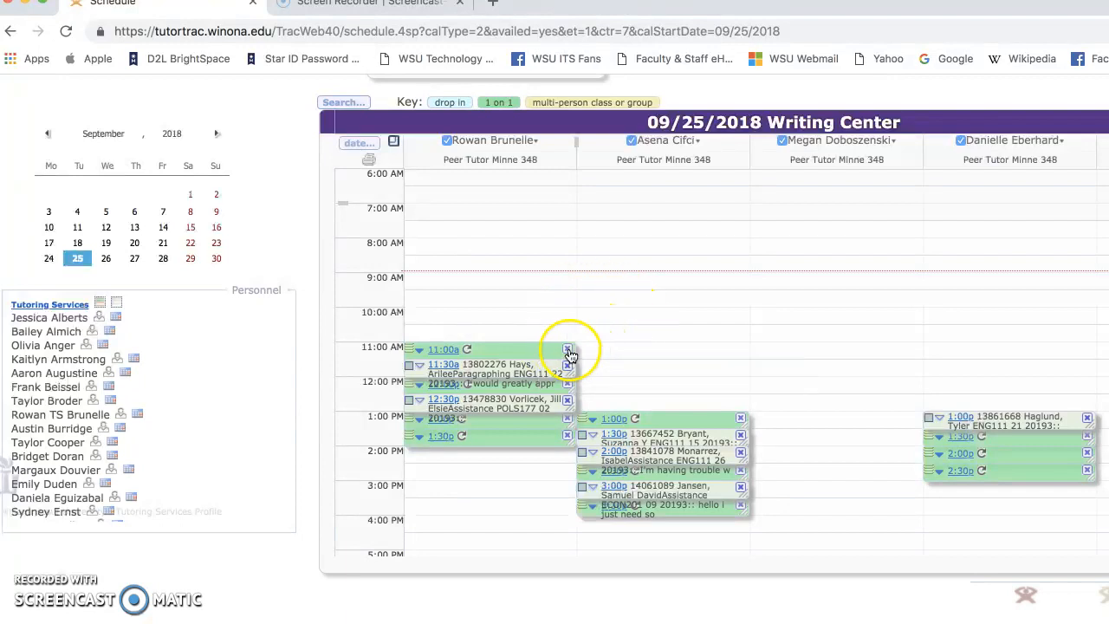
Step: Delete only this occurrence of the first tutor's 11:00a availability slot
click(568, 351)
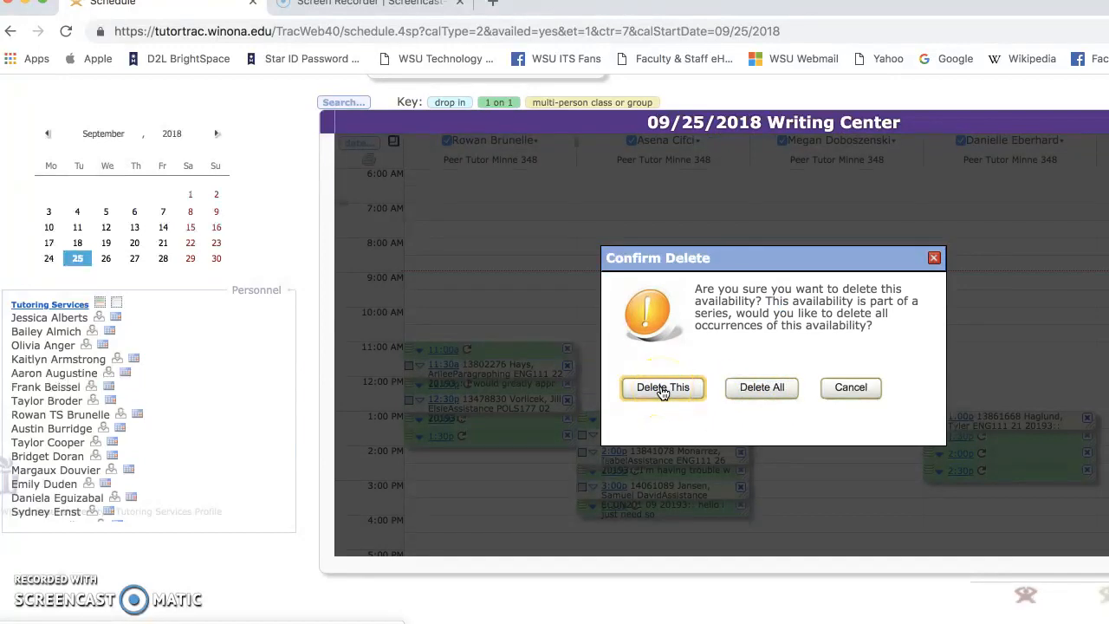
click(662, 388)
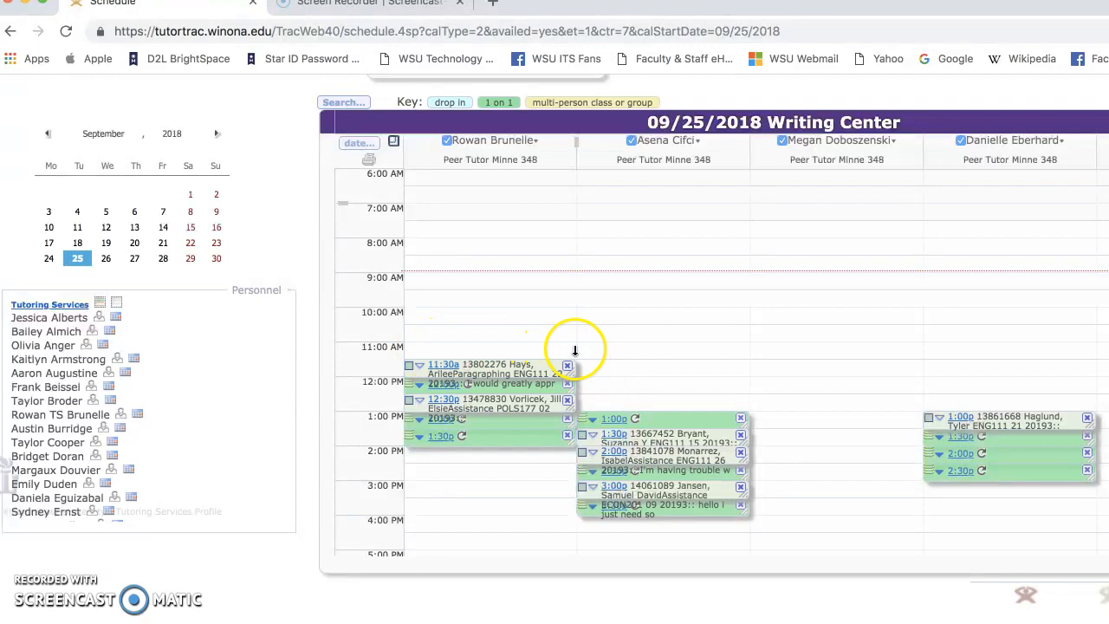
drag(572, 337, 571, 358)
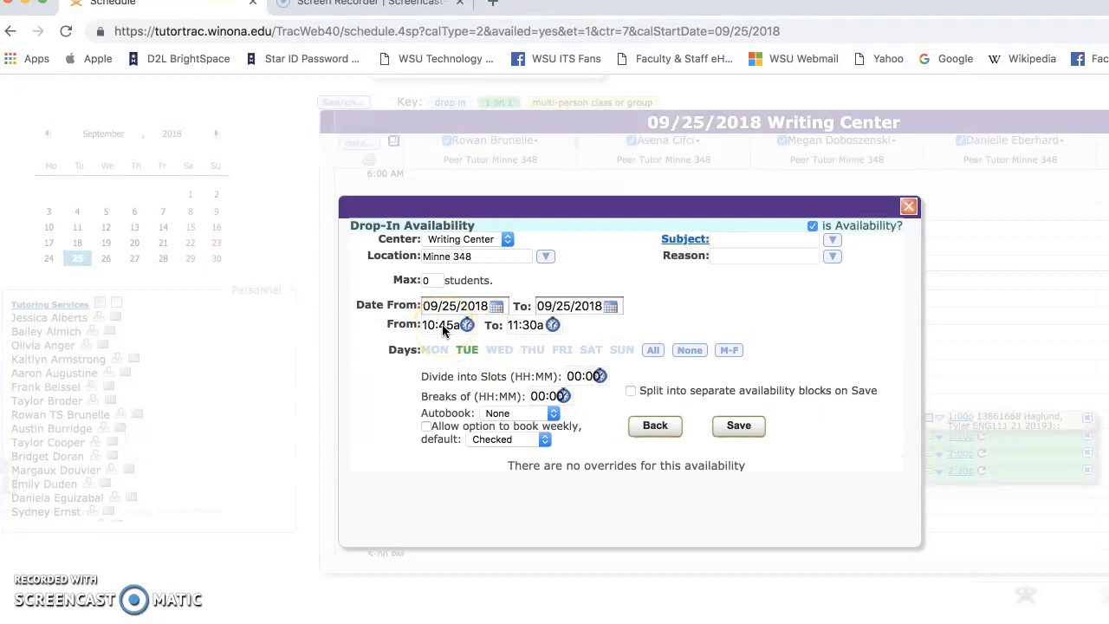
click(910, 209)
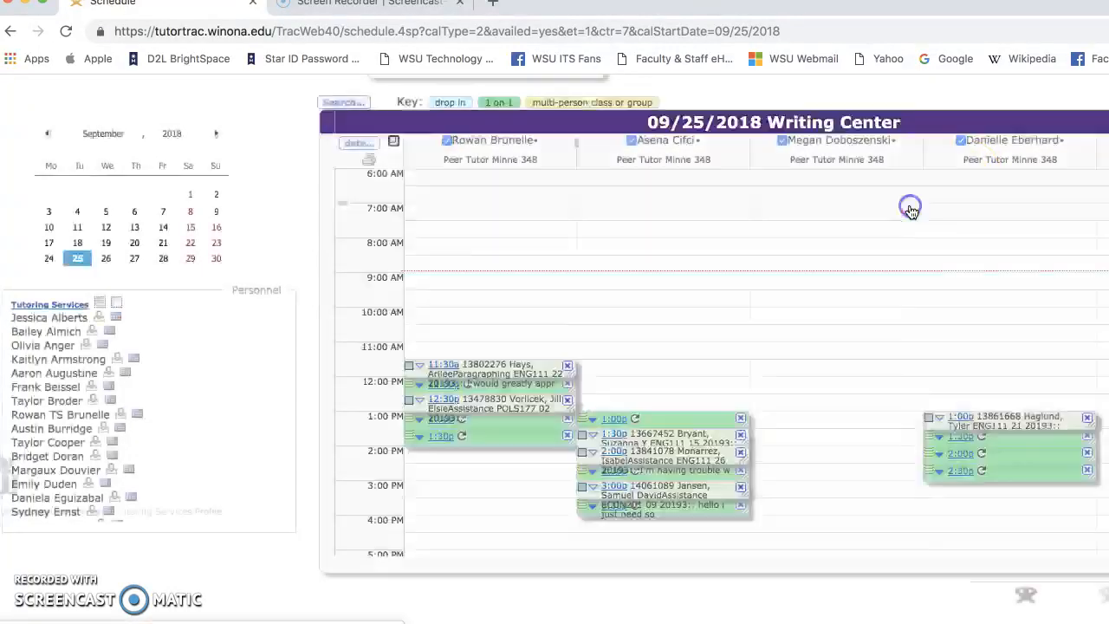
click(571, 337)
drag(571, 337, 570, 359)
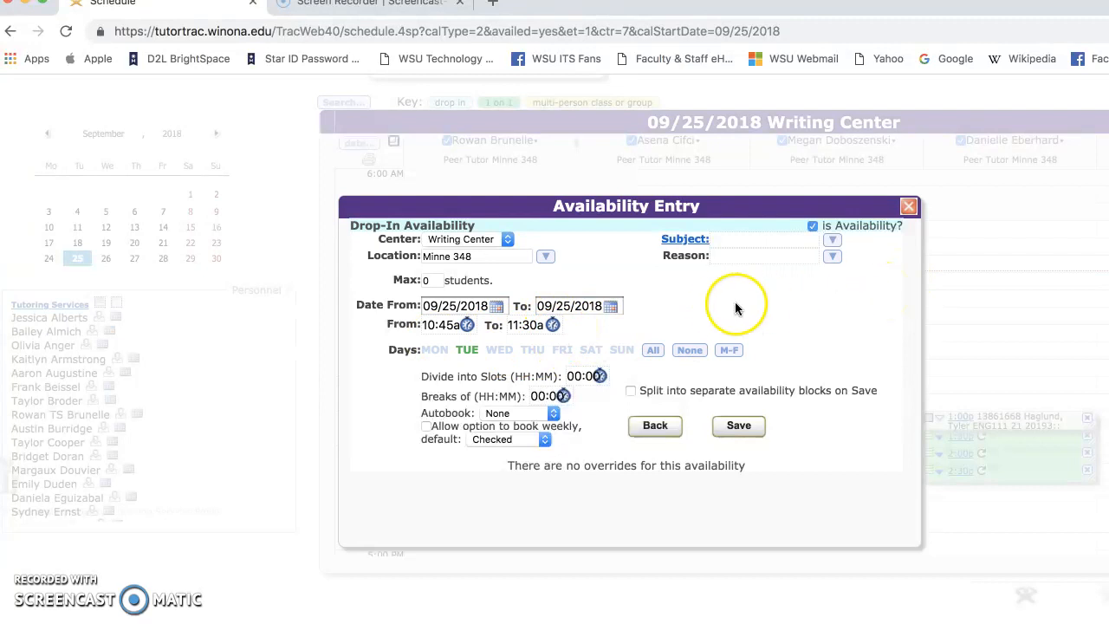
click(909, 207)
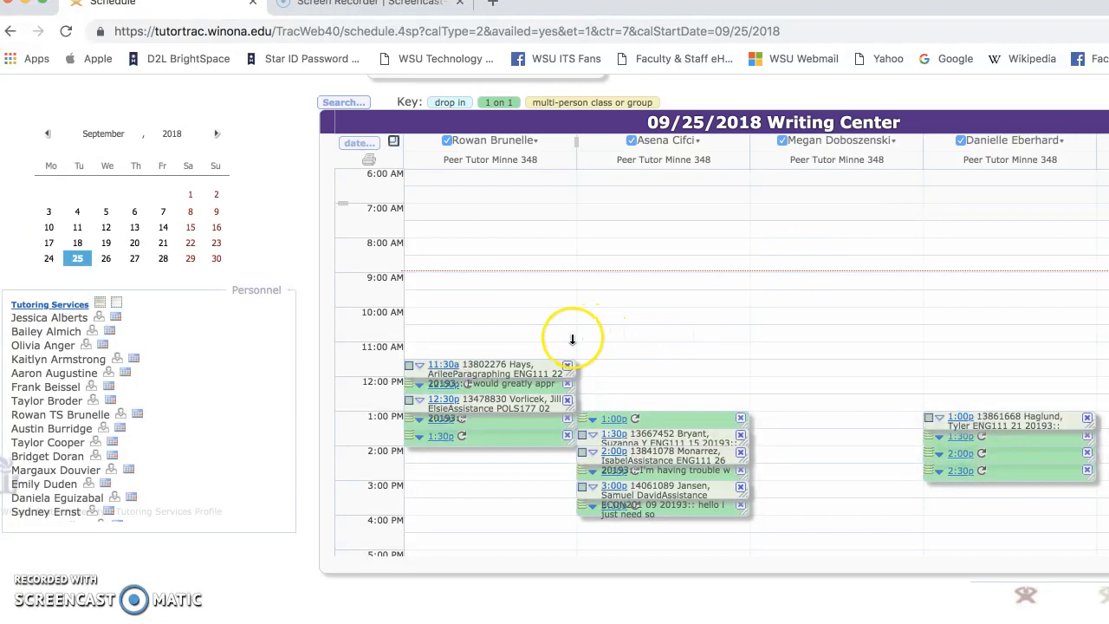
Step: Add an 11:00a–11:30a drop-in availability in Minne 348 at the top of the first tutor's column
drag(572, 338, 567, 360)
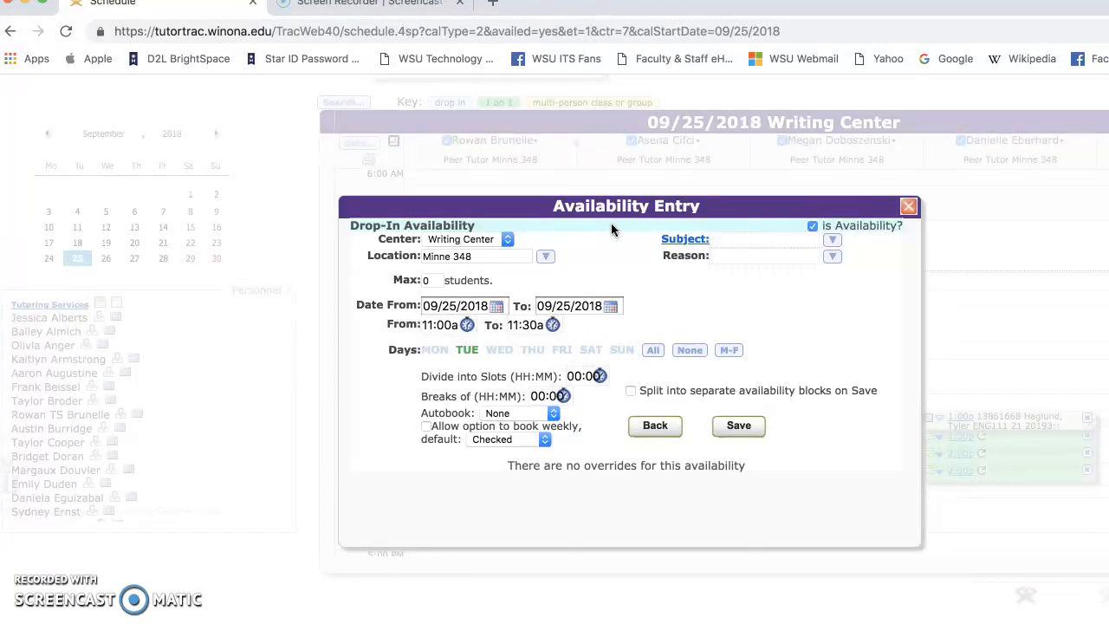
click(744, 427)
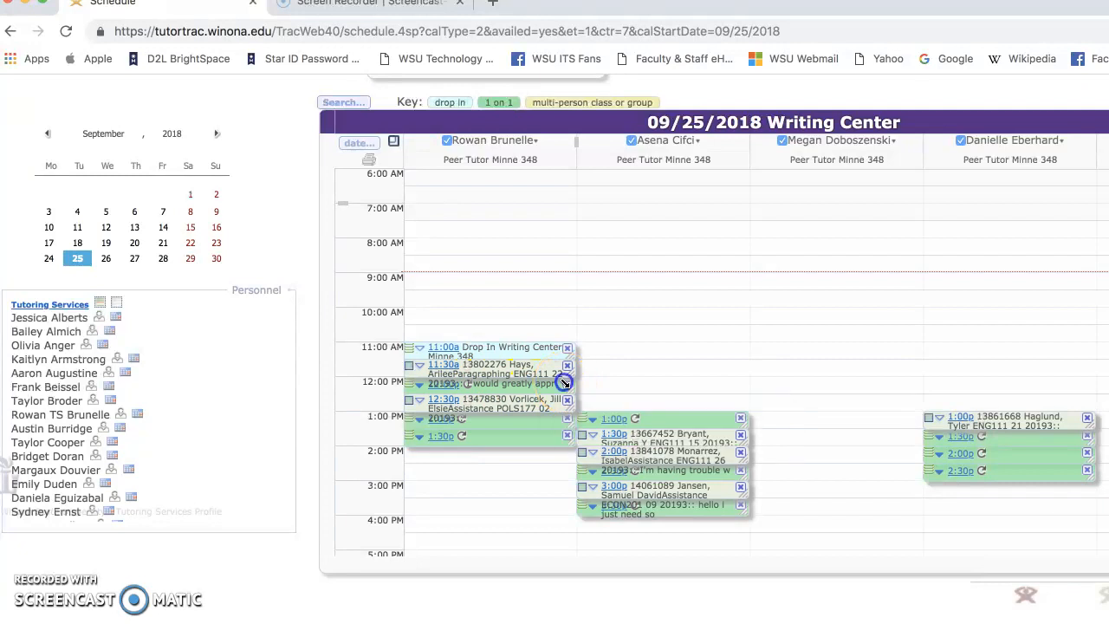
click(568, 386)
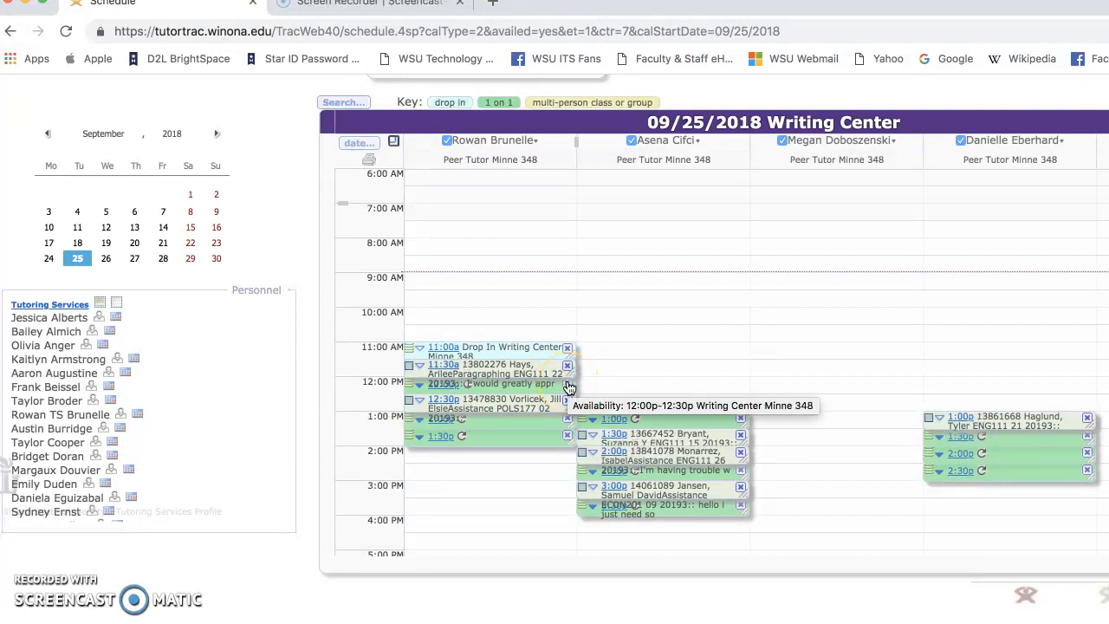
Step: Delete this occurrence of the 12:00p availability slot, then cancel the attempted 11:30a appointment move
click(569, 386)
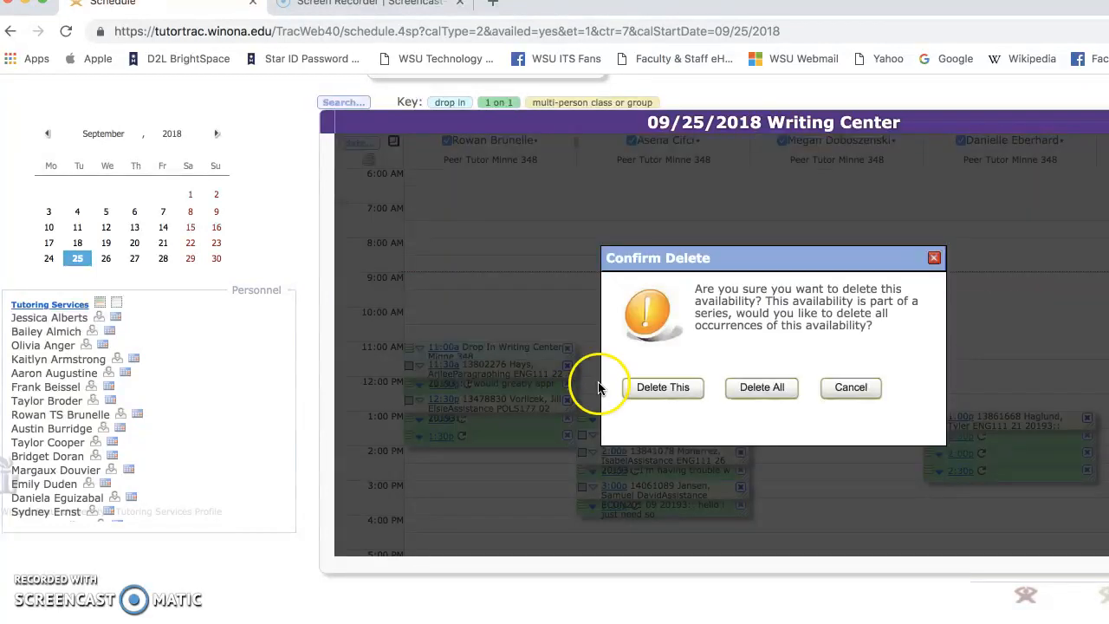
click(676, 390)
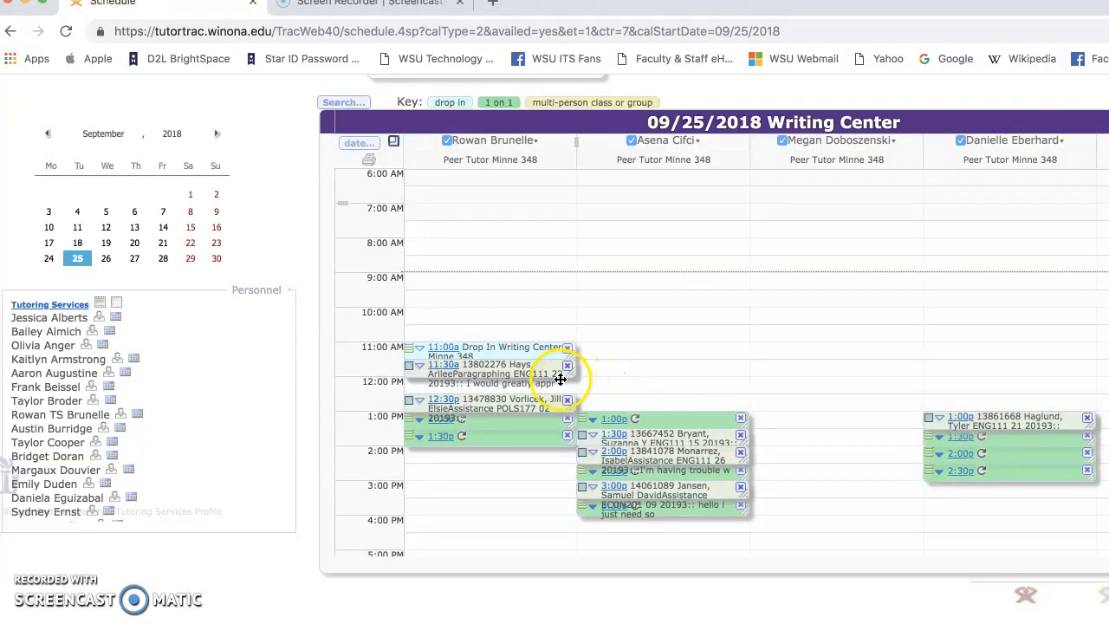
drag(562, 379, 568, 380)
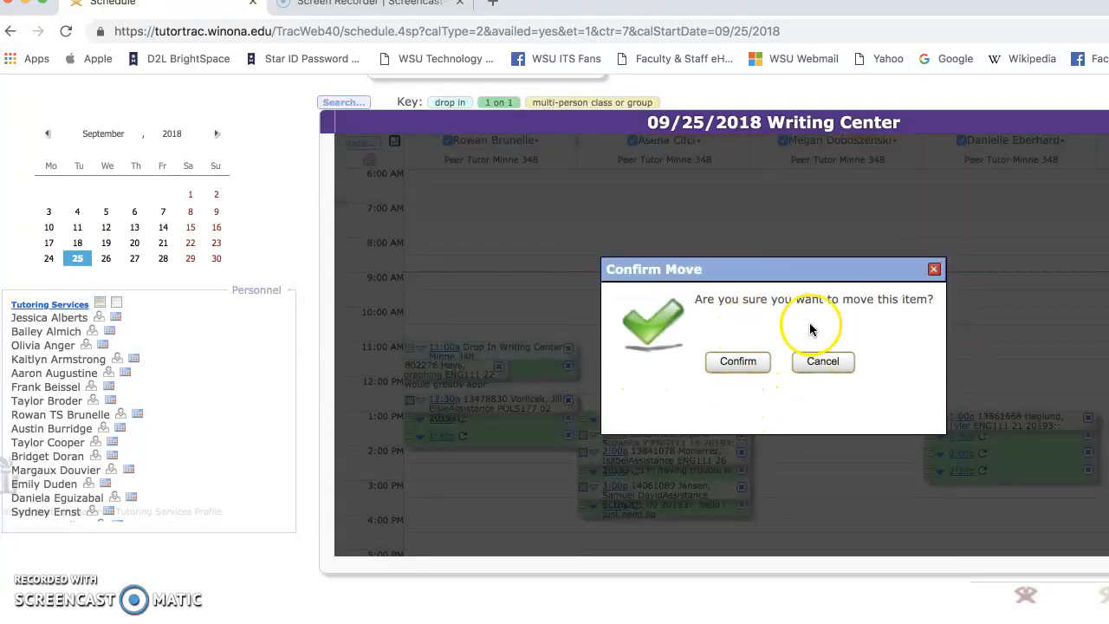
click(823, 362)
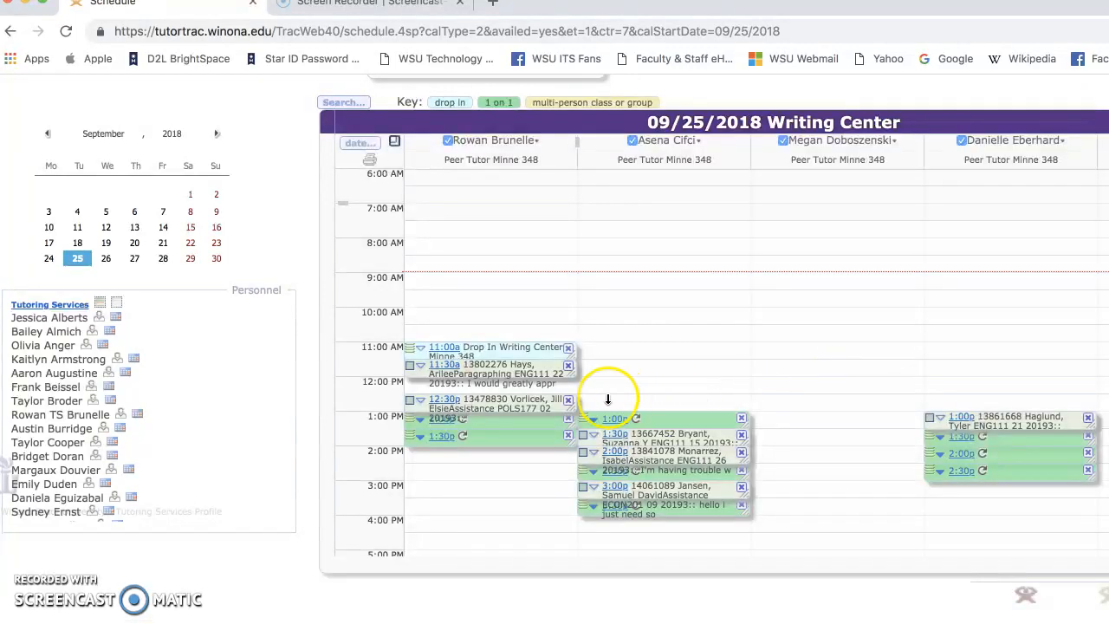
Step: Mark out and save a 12:00p–12:30p drop-in availability in Minne 348 for the first tutor
drag(570, 380, 568, 392)
drag(568, 394, 569, 393)
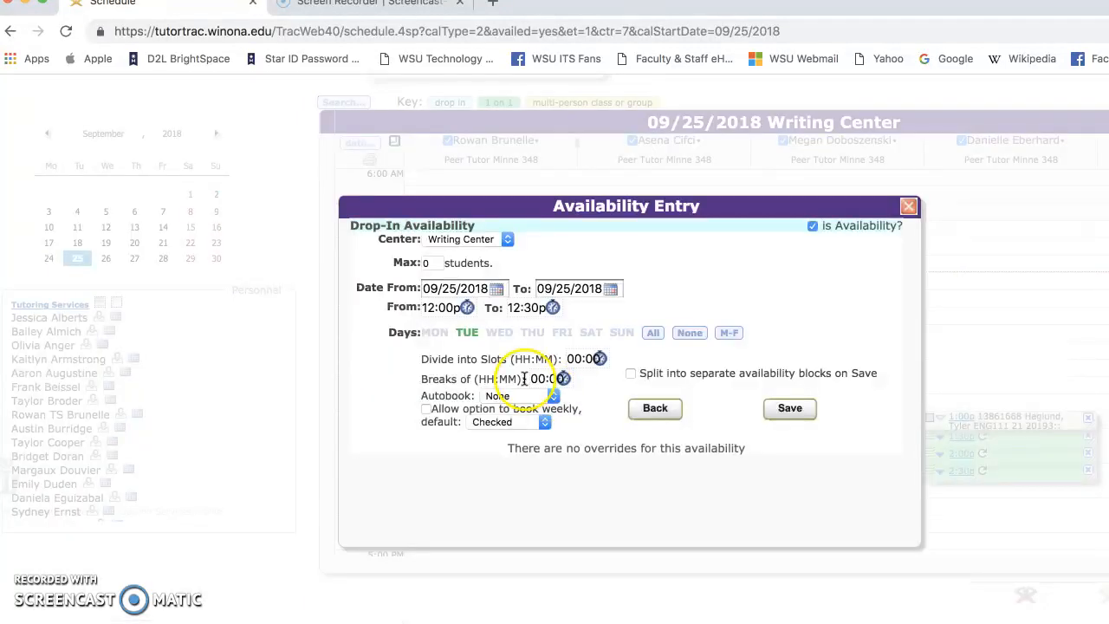
click(739, 426)
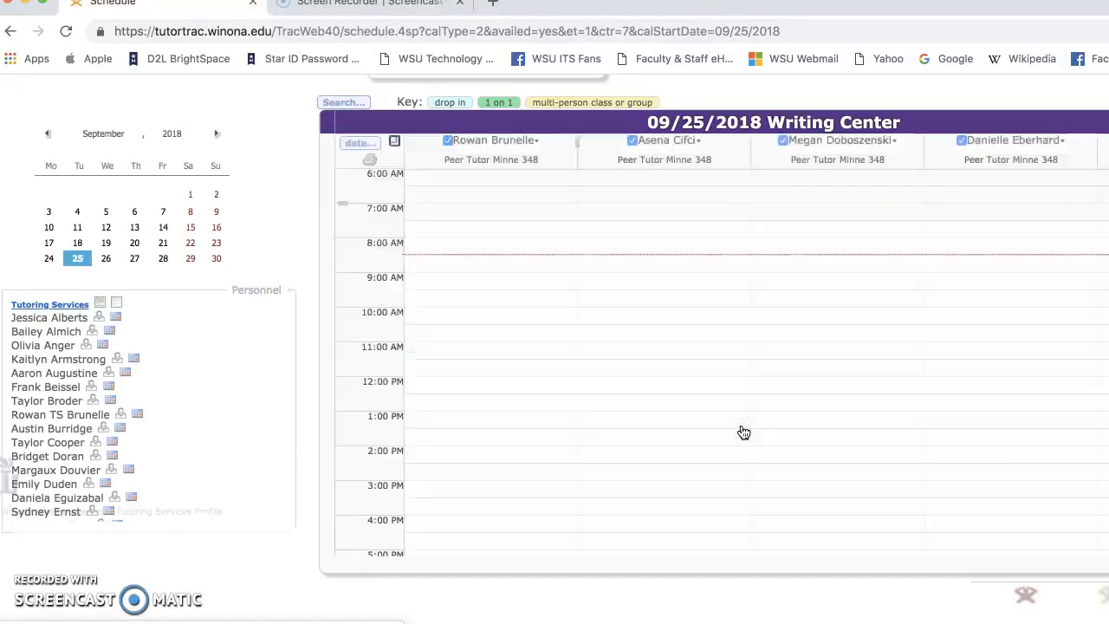
Step: Delete only this occurrence of the first tutor's 1:00p and 1:30p availability slots
click(569, 424)
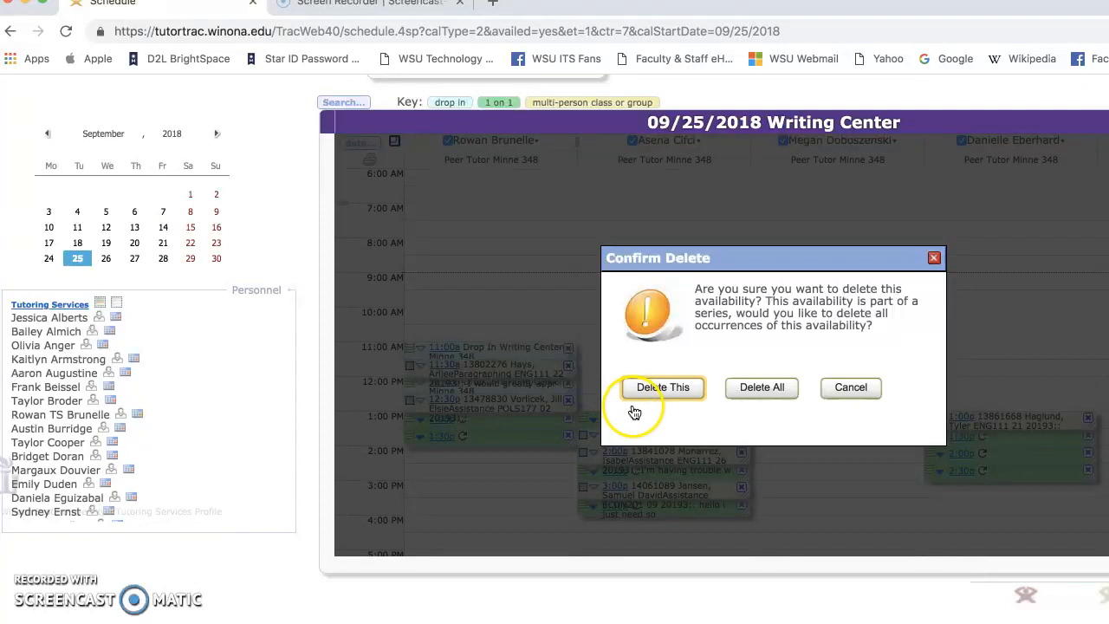
click(662, 390)
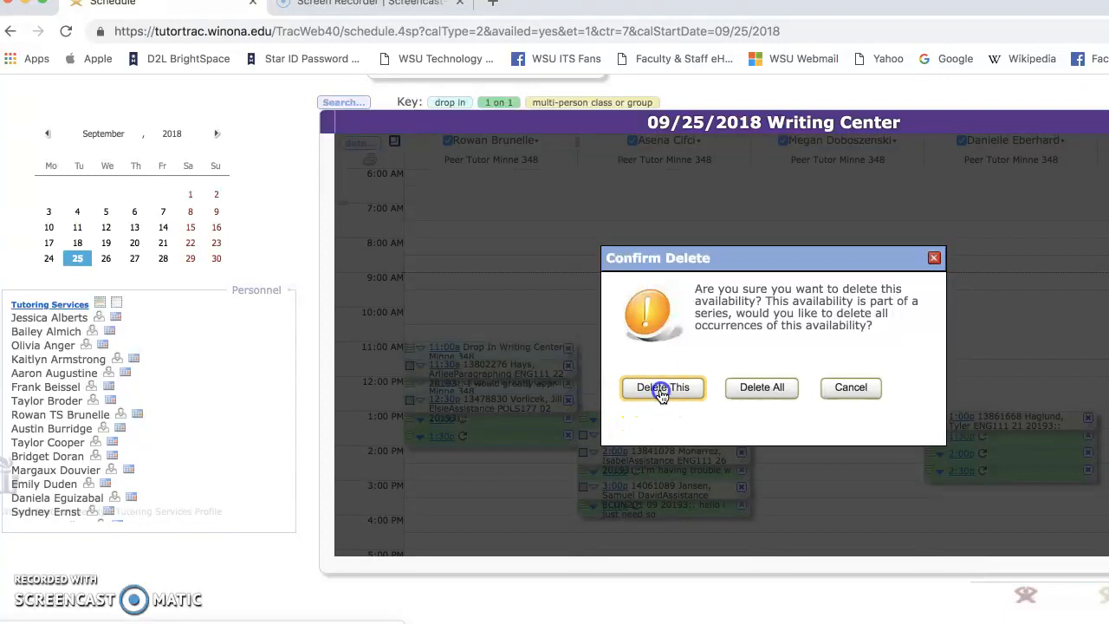
click(568, 436)
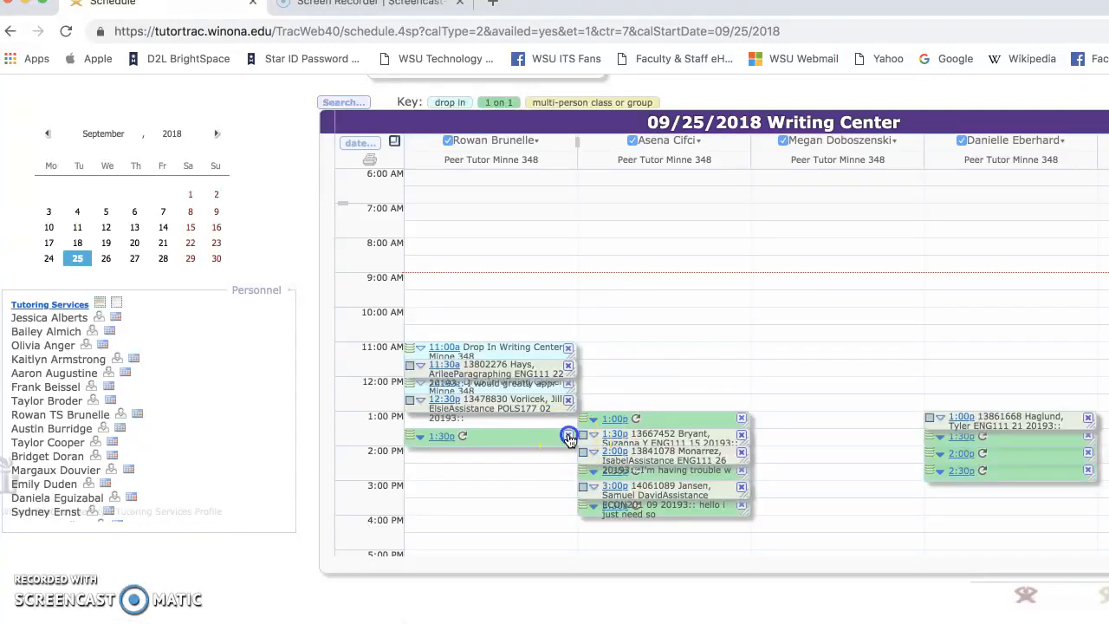
click(640, 392)
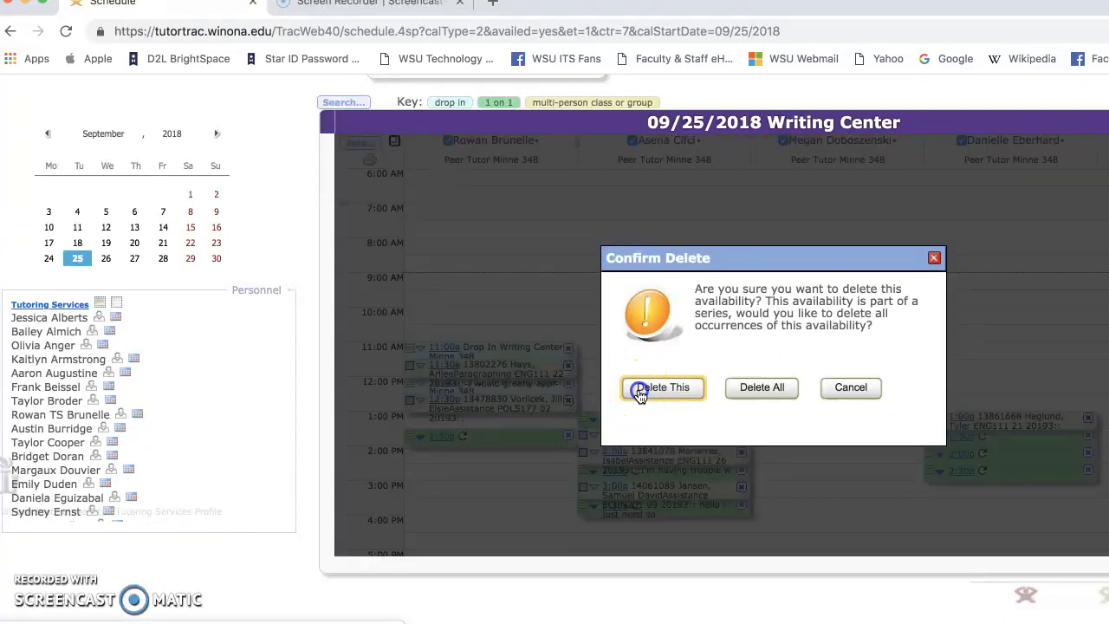
Step: Cancel the accidental appointment moves so the 11:30a and 12:30p appointments stay in place
click(561, 413)
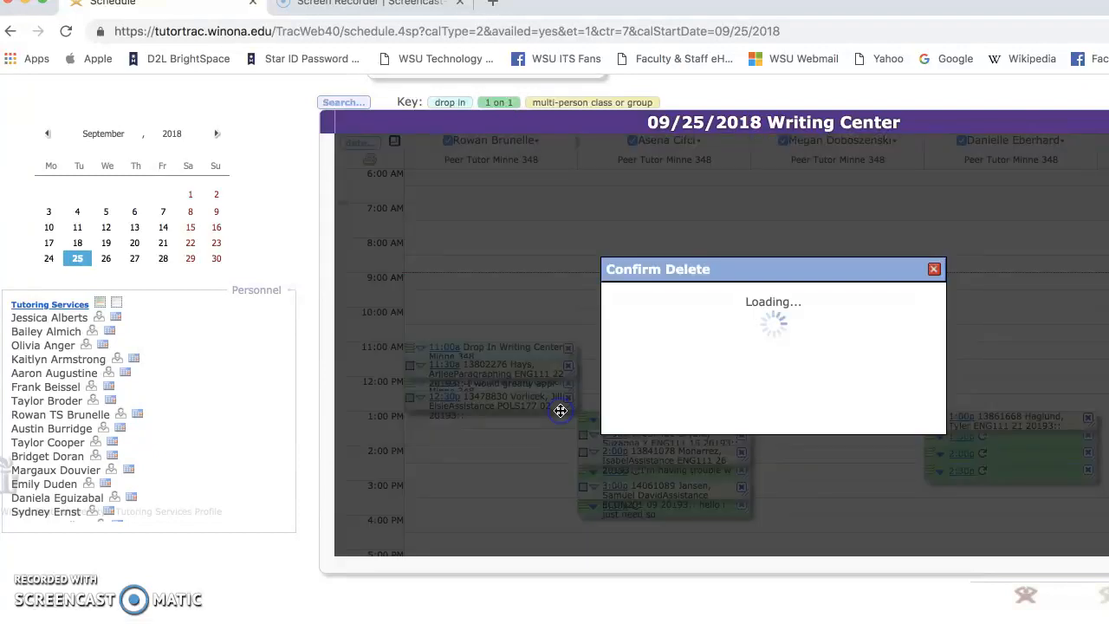
click(822, 362)
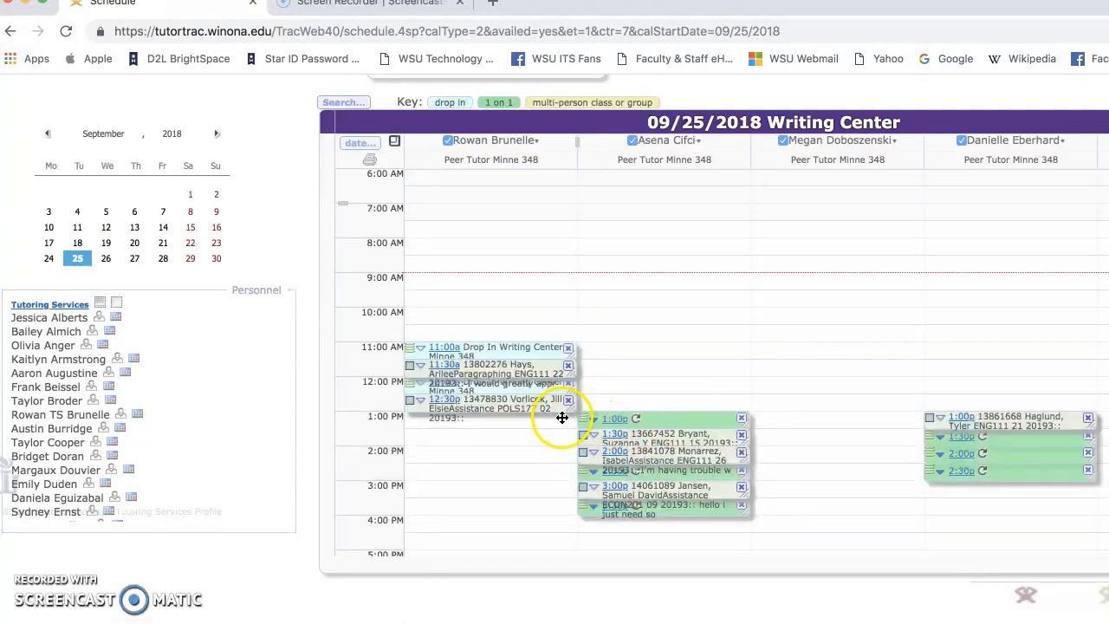
mouse_move(563, 417)
mouse_down()
mouse_move(559, 431)
mouse_move(557, 421)
mouse_up()
click(823, 362)
click(820, 361)
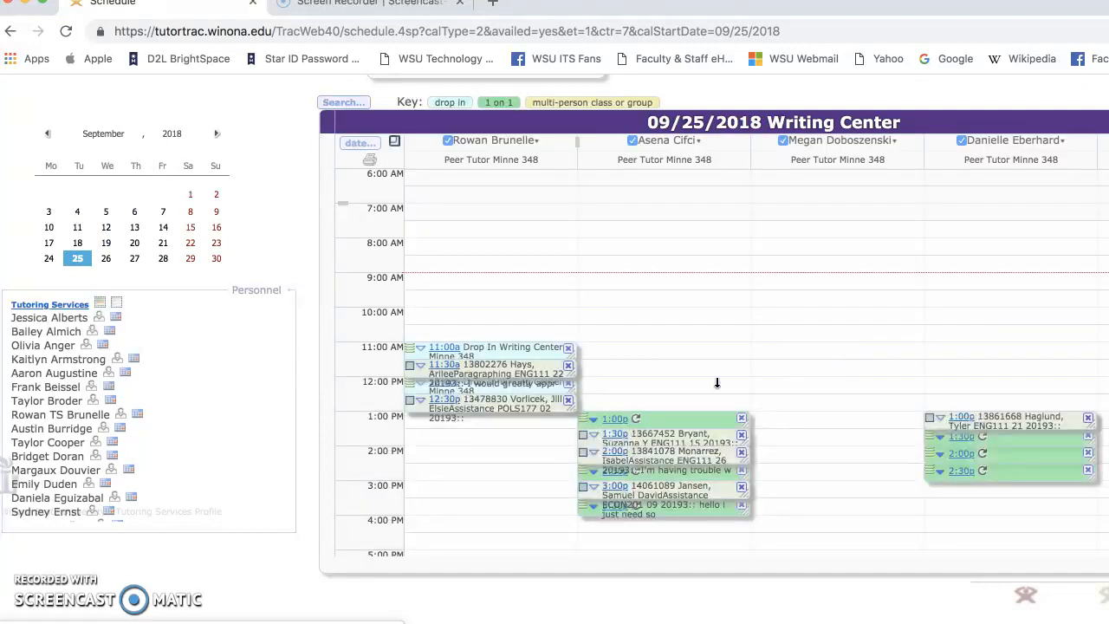
Step: Add a 1:00p–2:00p drop-in block with Start 01:00 and Duration 01:00, and save it
drag(545, 427, 544, 445)
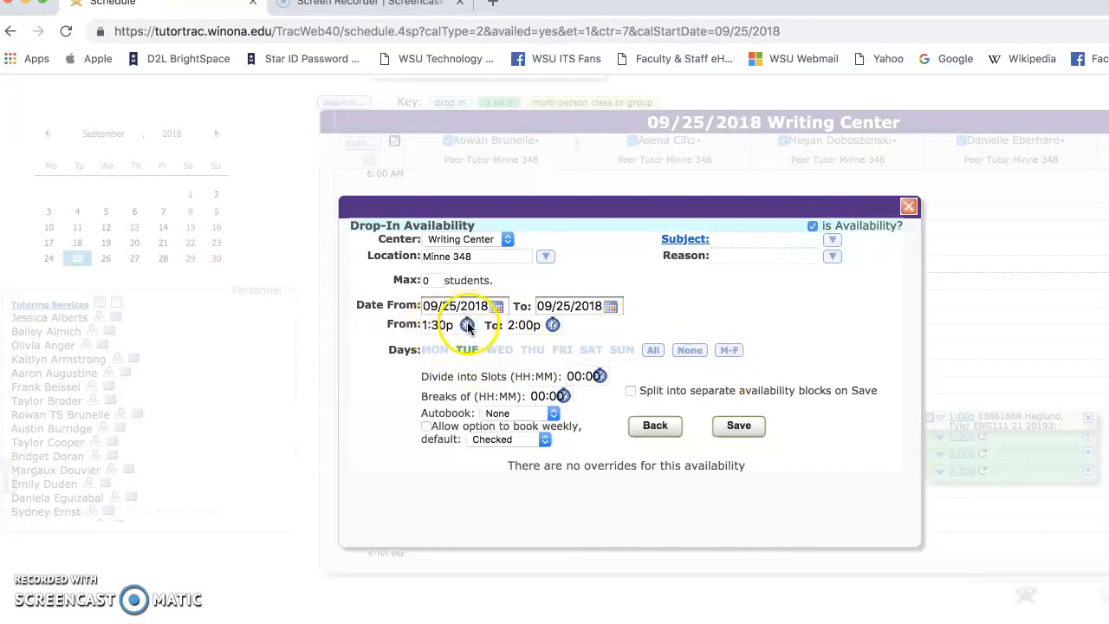
click(441, 326)
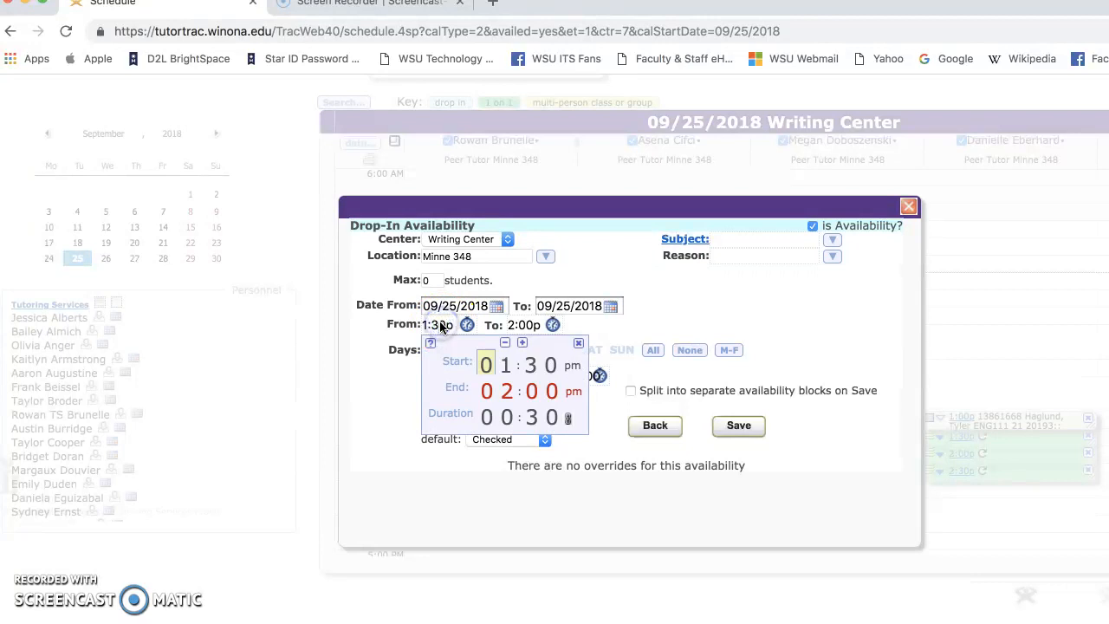
click(532, 367)
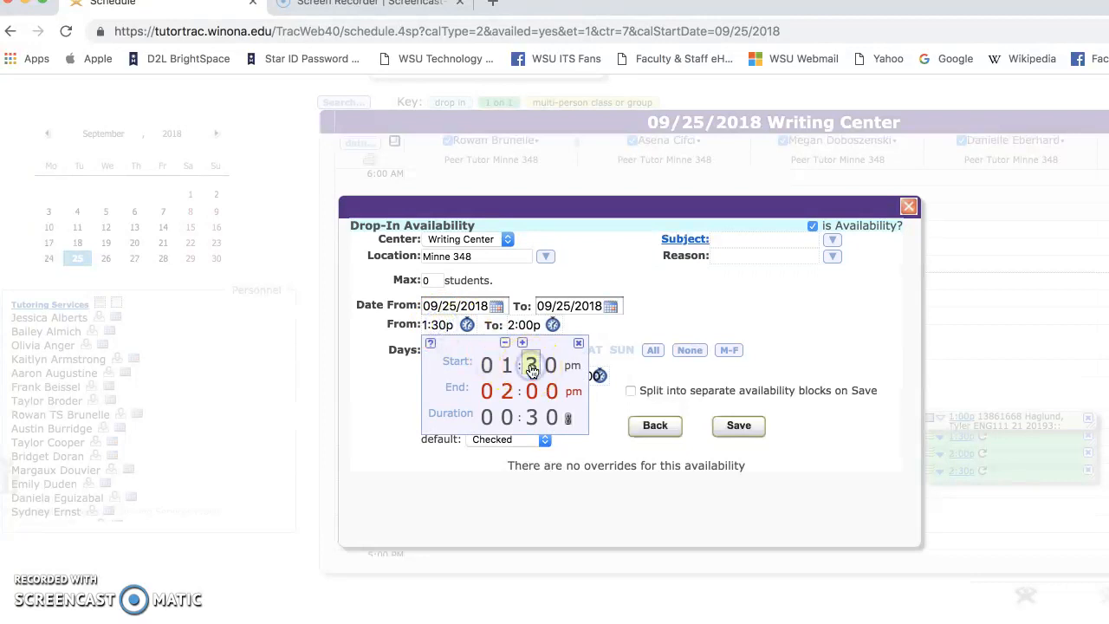
text(0)
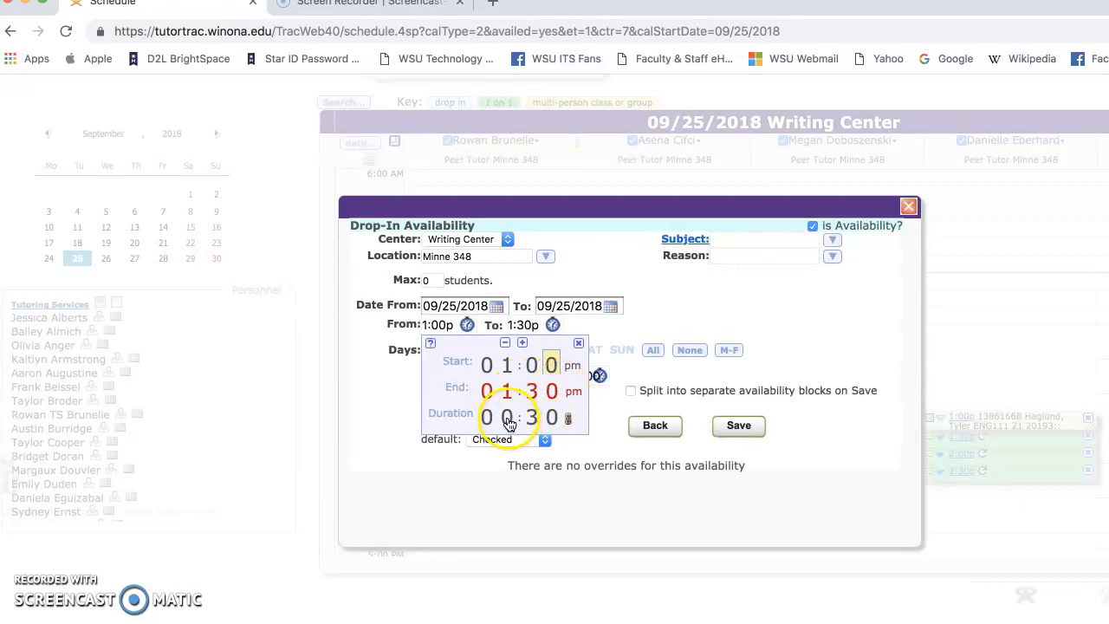
click(508, 418)
text(01:00)
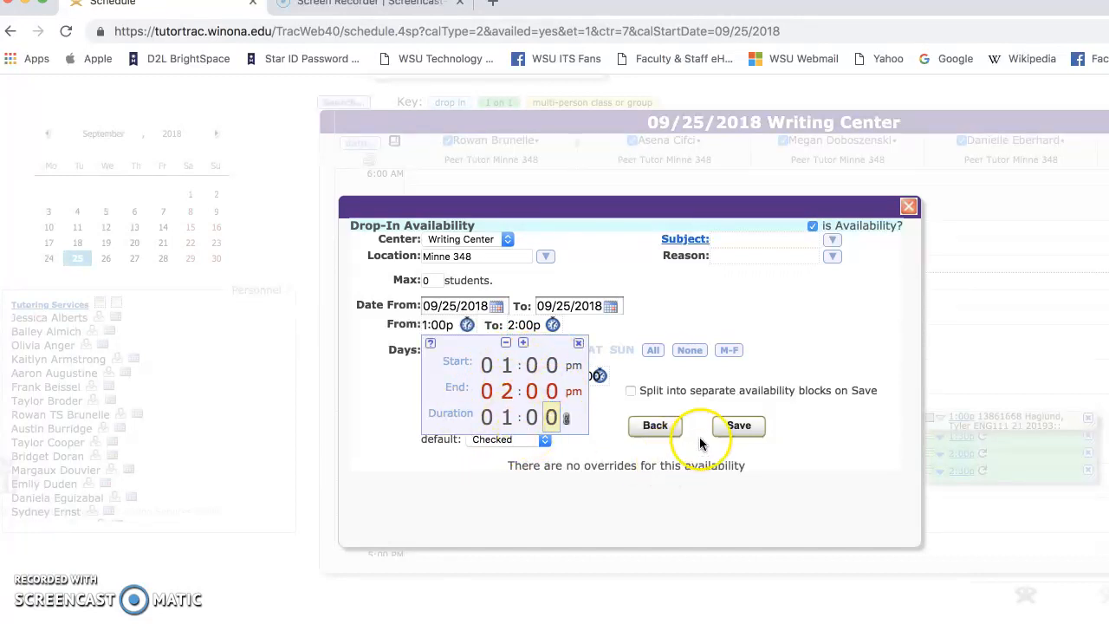
click(750, 431)
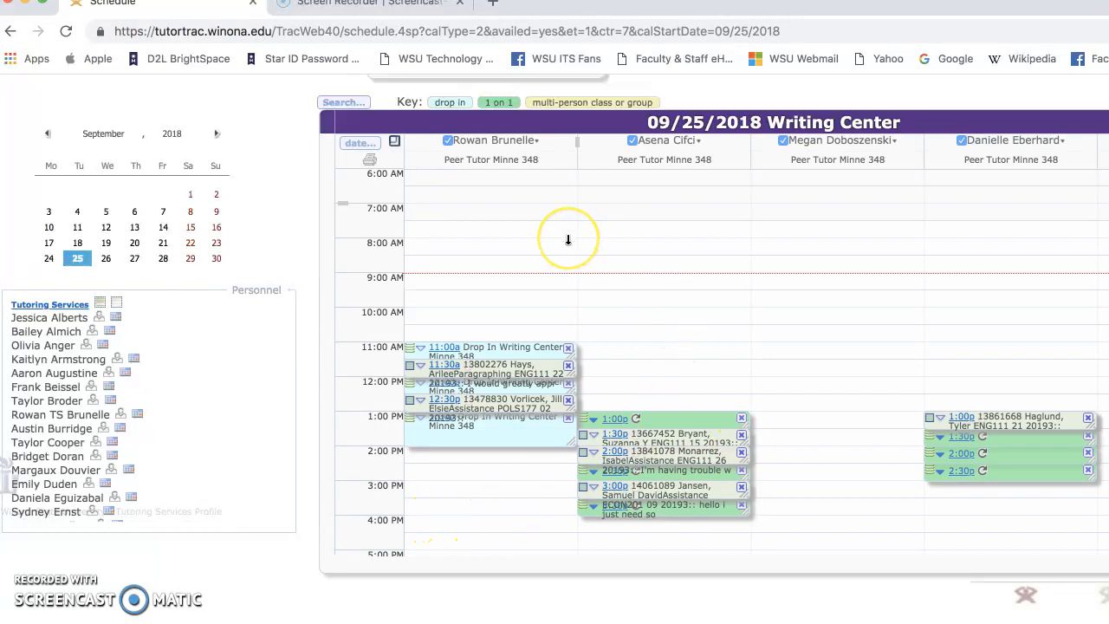
scroll(813, 483, right, 5)
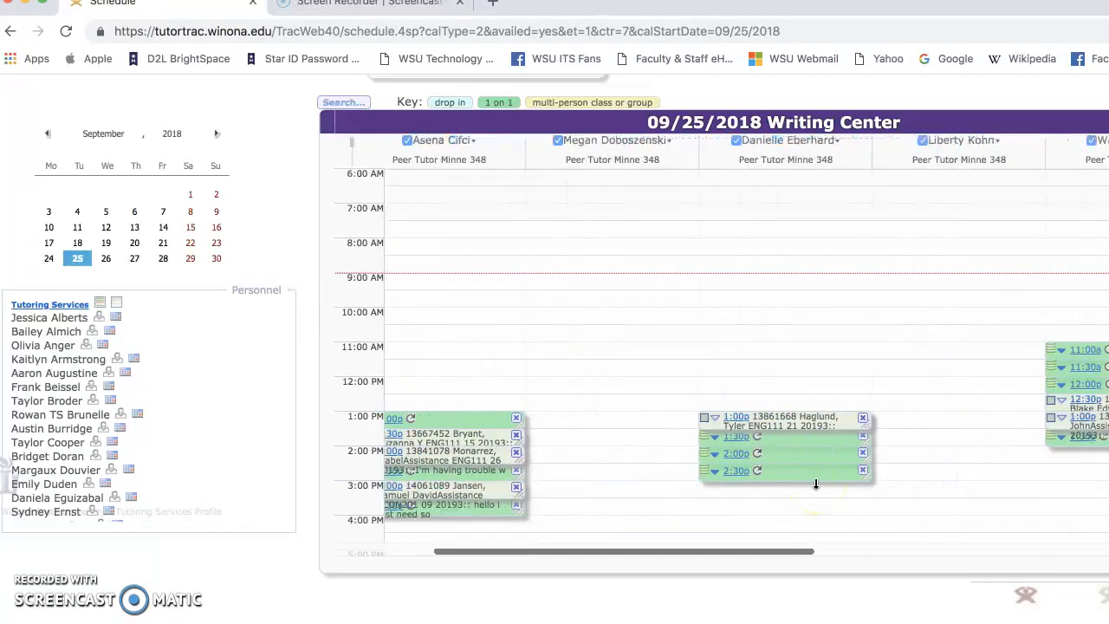
scroll(816, 484, left, 5)
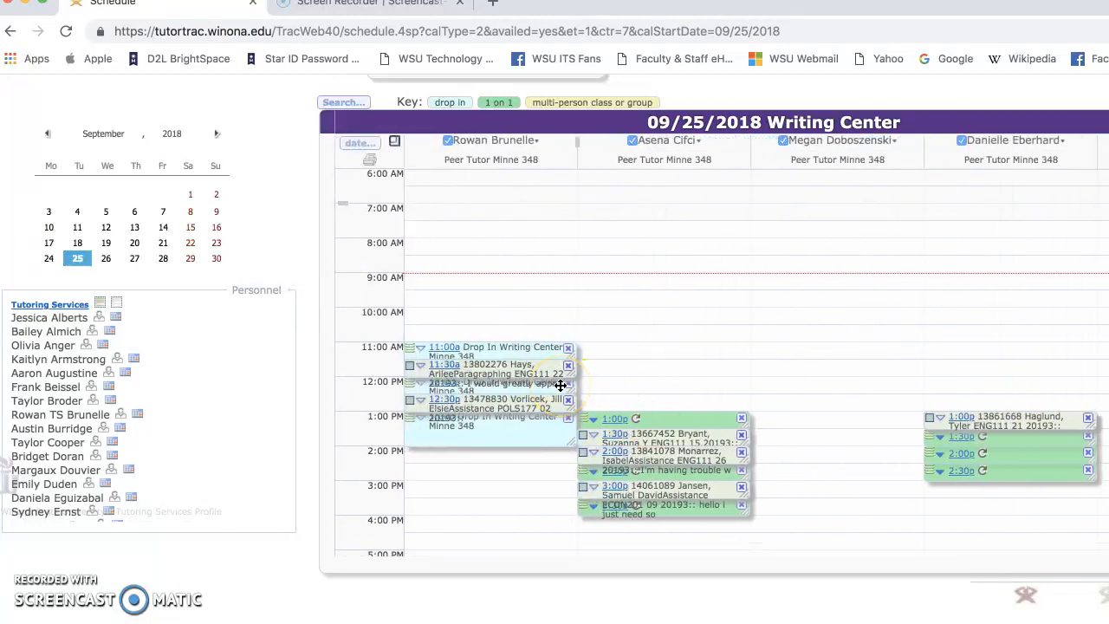
scroll(837, 392, right, 4)
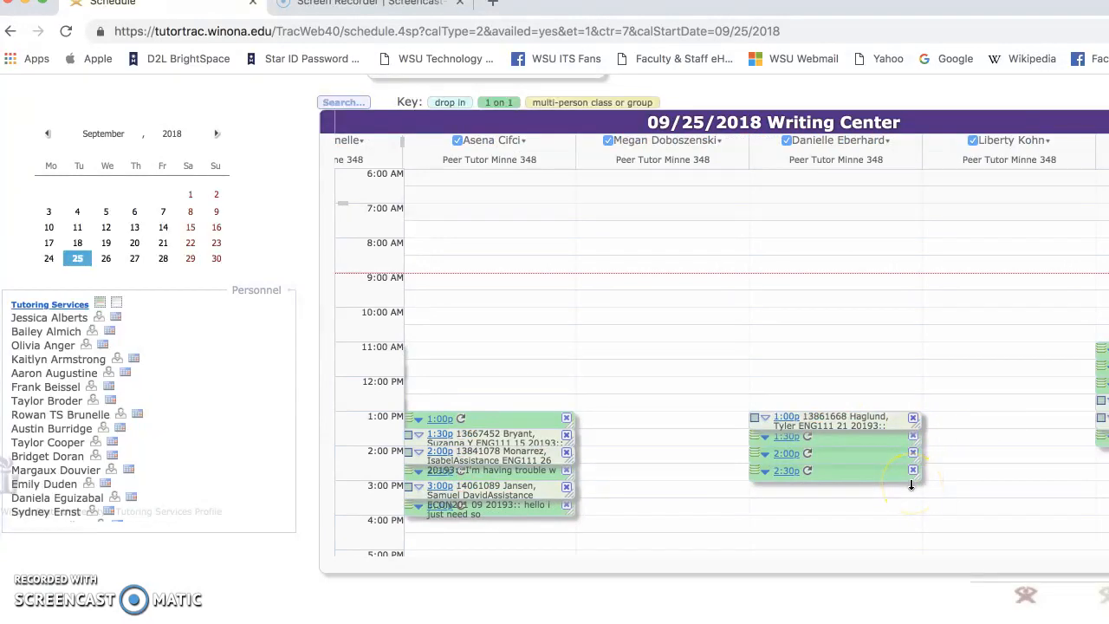
scroll(912, 485, right, 6)
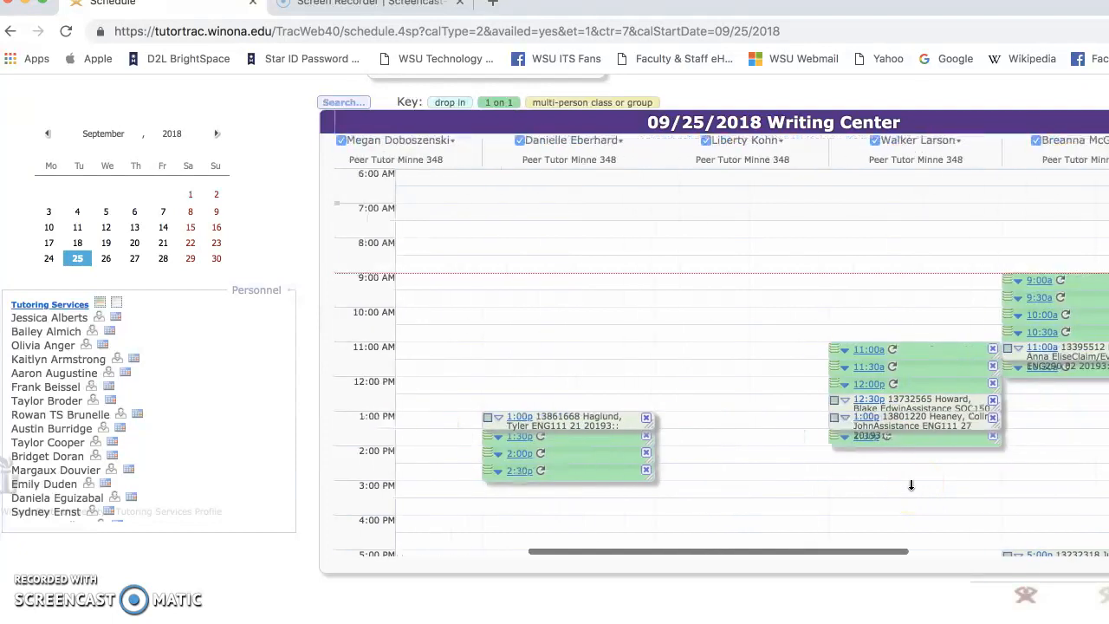
scroll(1052, 453, right, 5)
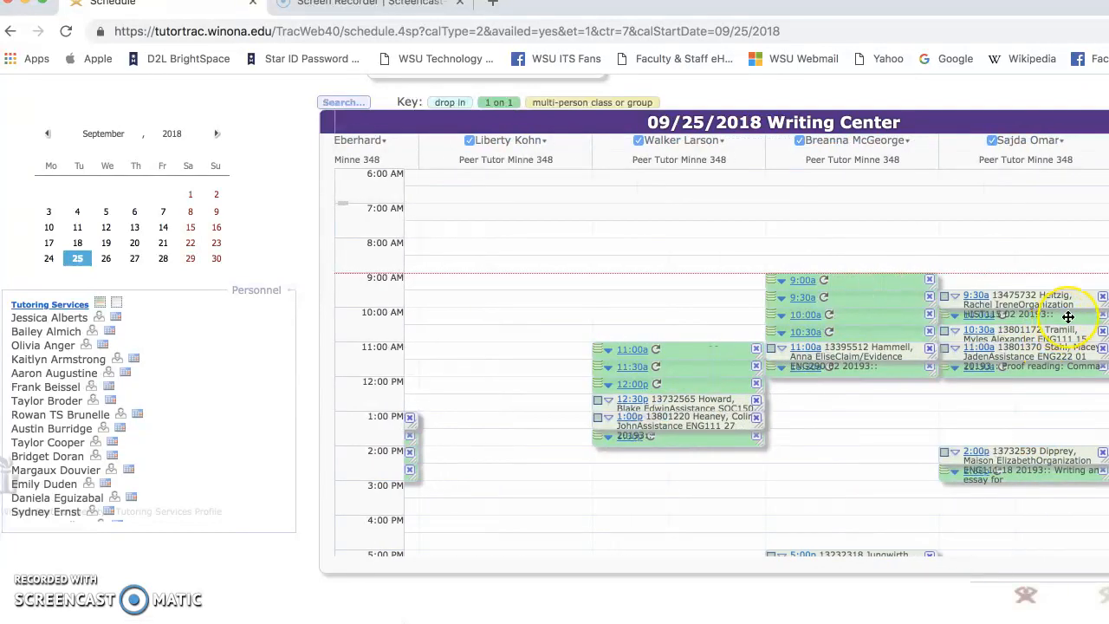
click(840, 470)
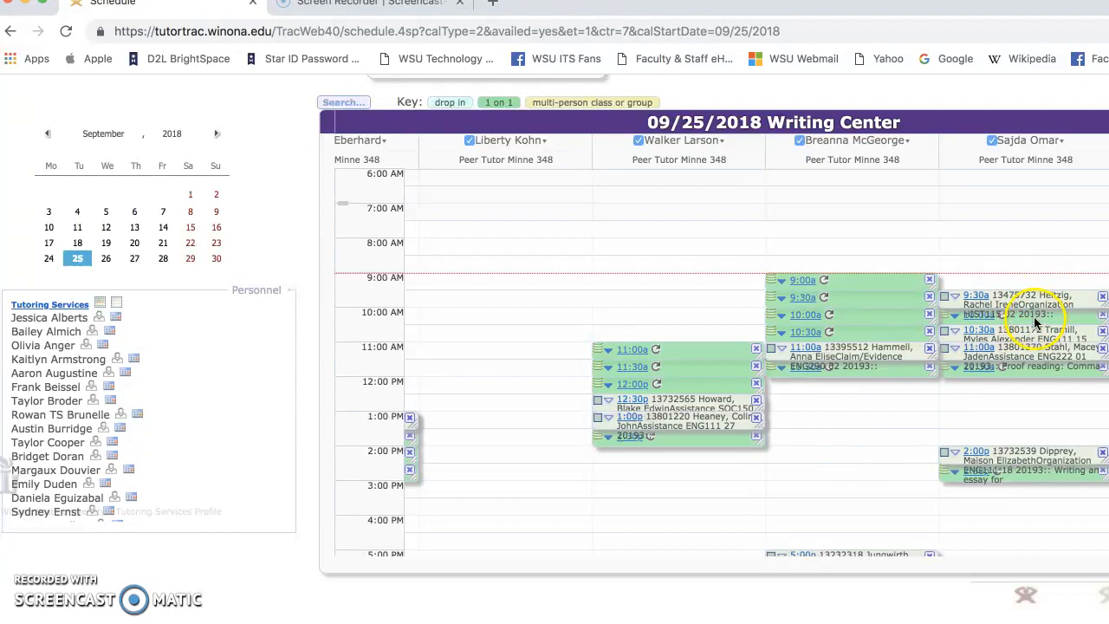
scroll(884, 451, right, 3)
scroll(884, 451, right, 5)
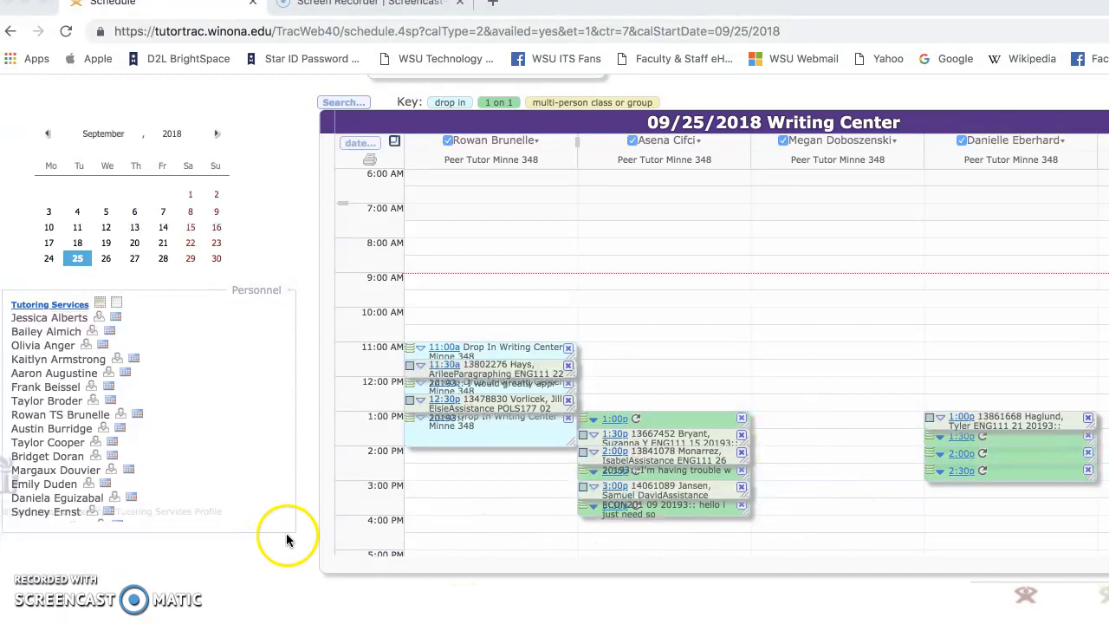
scroll(306, 522, up, 1)
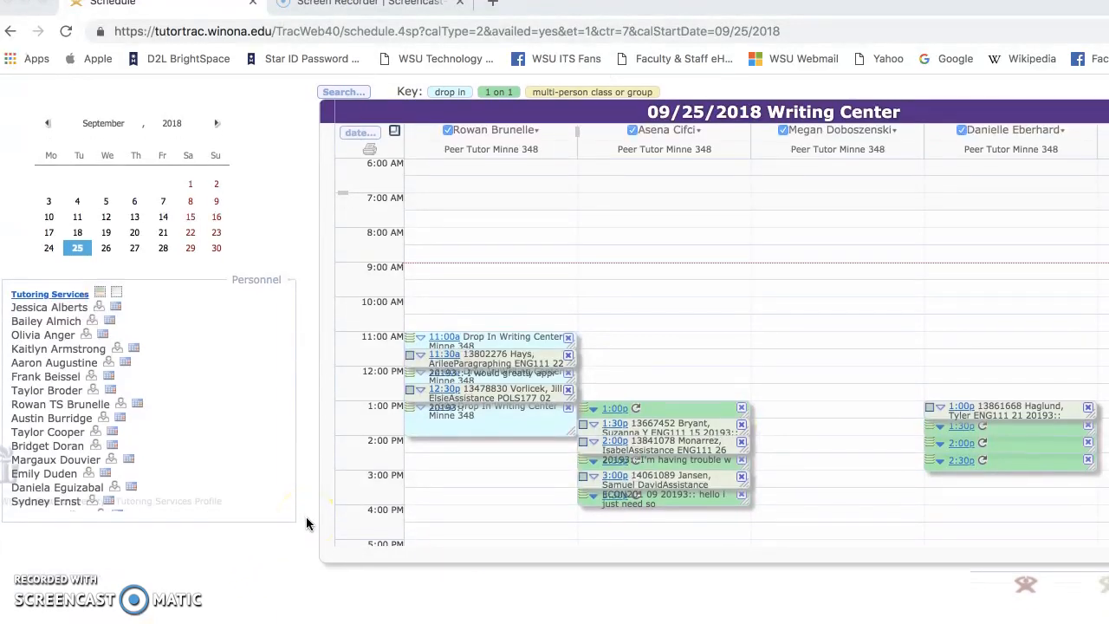